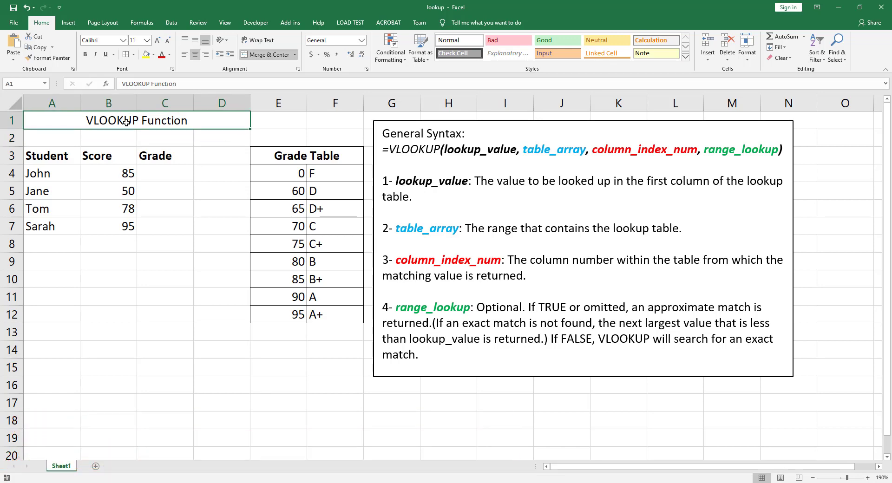
Examine the grade table in E4:F12 and the lookup_value, table_array, column_index_num and range_lookup arguments in the syntax note
left_click_drag(279, 174, 280, 306)
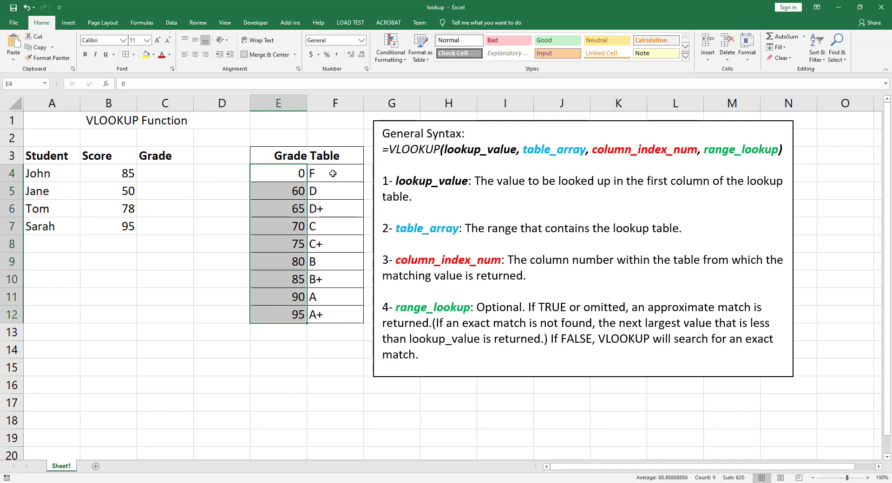
left_click_drag(332, 173, 331, 312)
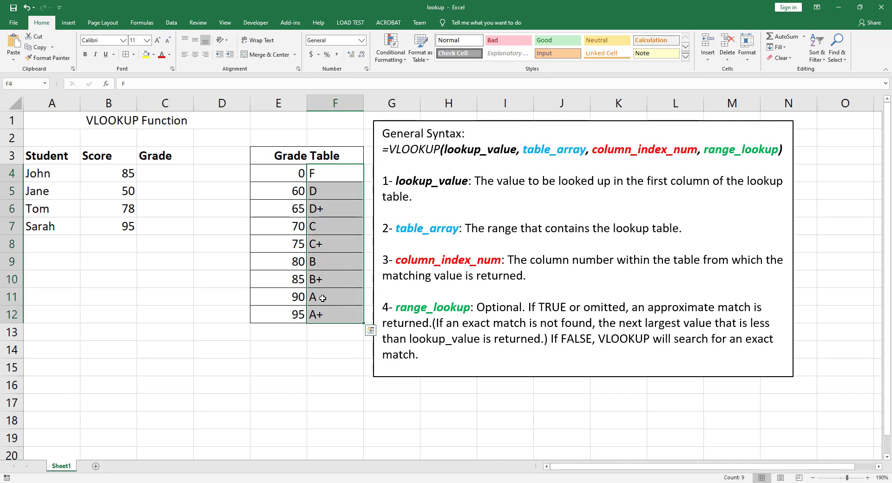
left_click(89, 120)
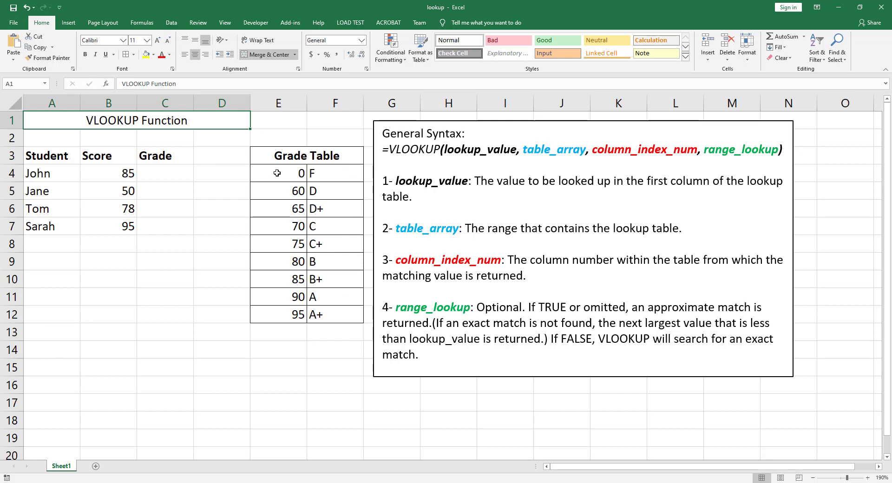
left_click_drag(281, 172, 316, 315)
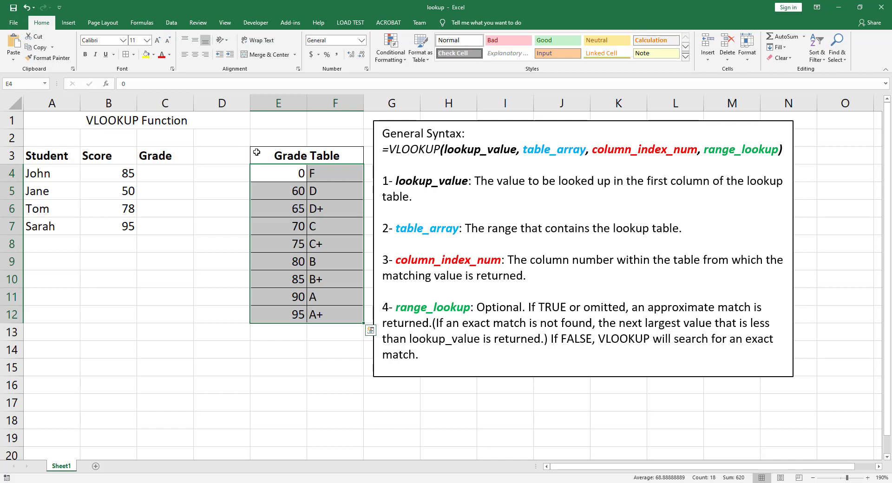
left_click_drag(443, 152, 758, 152)
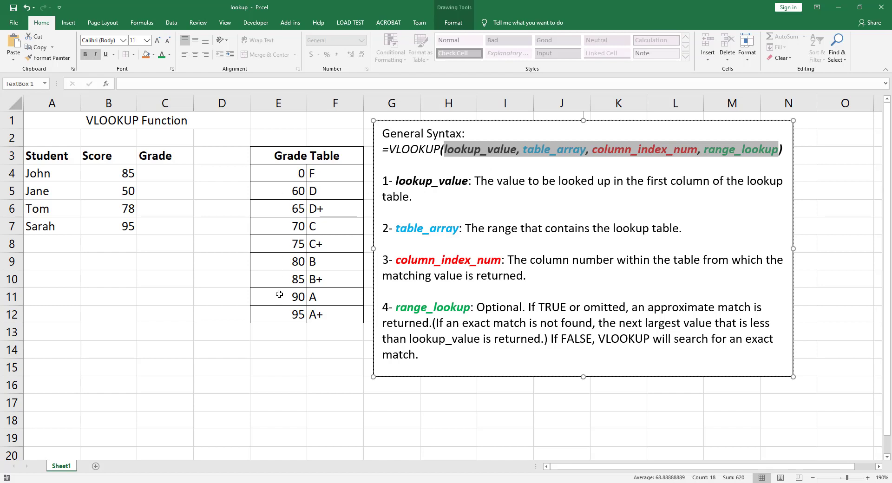
double_click(533, 149)
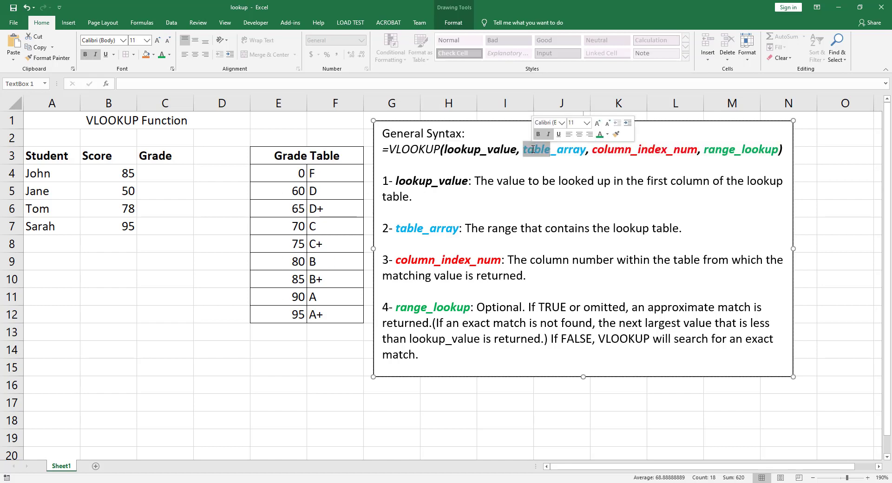
left_click_drag(524, 149, 584, 152)
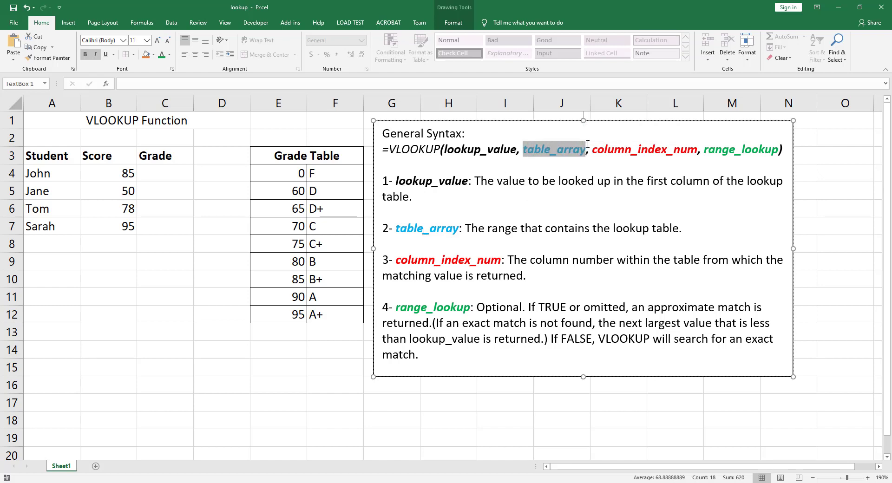
left_click_drag(592, 149, 694, 148)
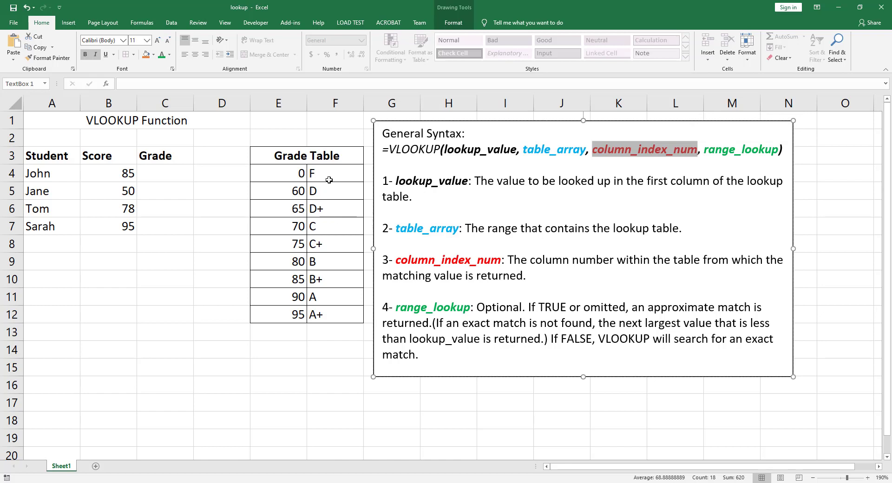
left_click_drag(333, 175, 330, 308)
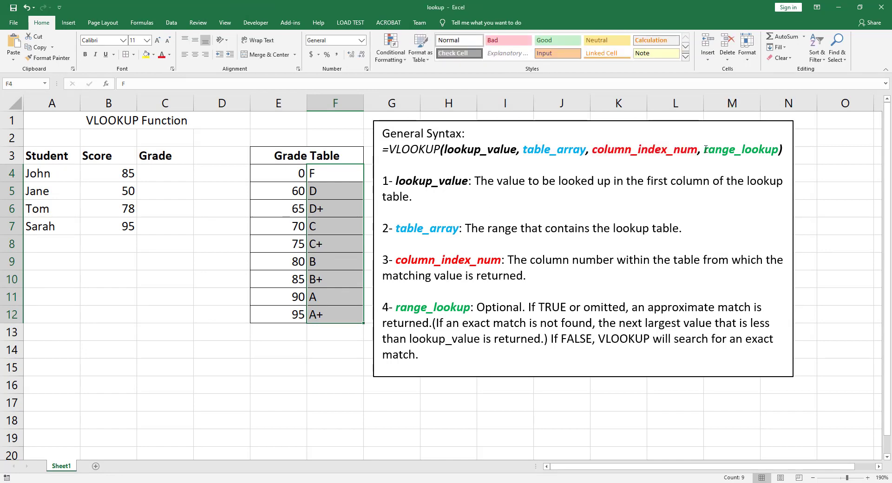
left_click_drag(705, 149, 760, 149)
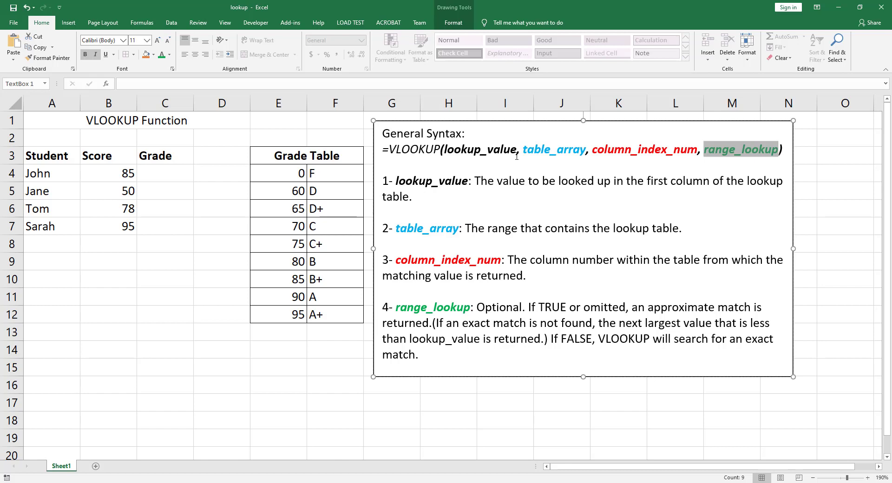
left_click_drag(517, 150, 445, 149)
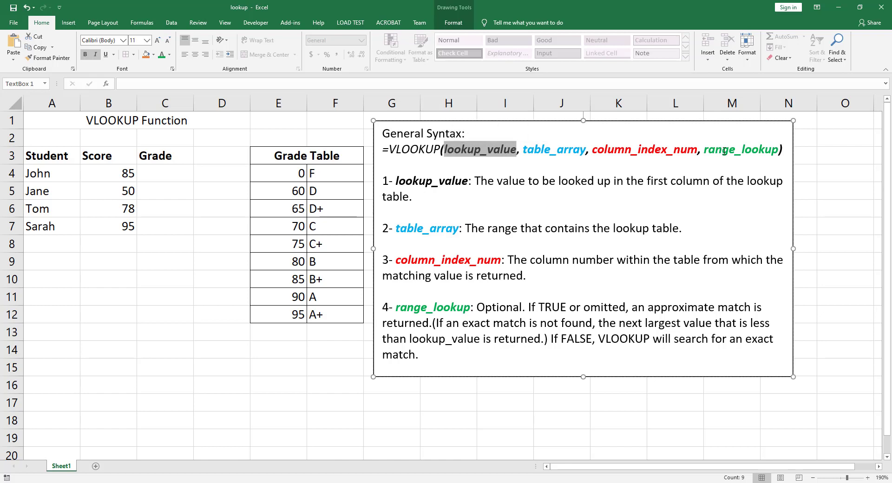
left_click_drag(705, 150, 773, 147)
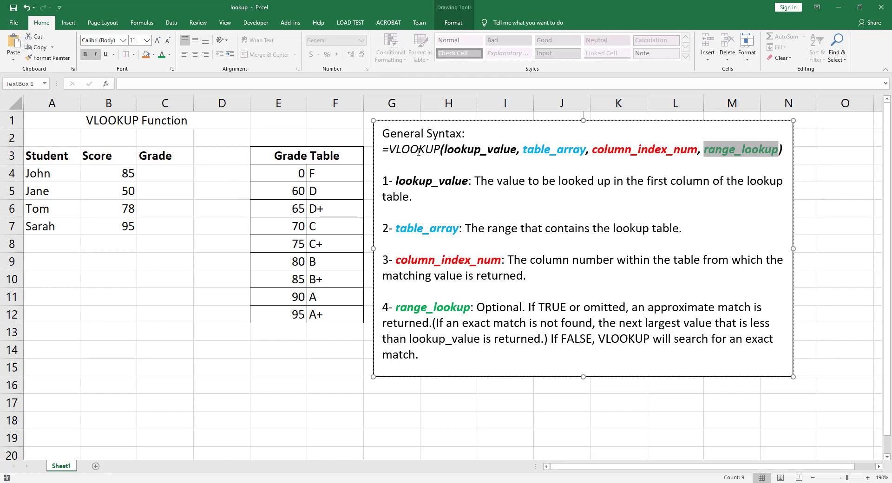
Examine the student scores in B4:B7 and compare them with the score thresholds and letter grades in the grade table
left_click(167, 175)
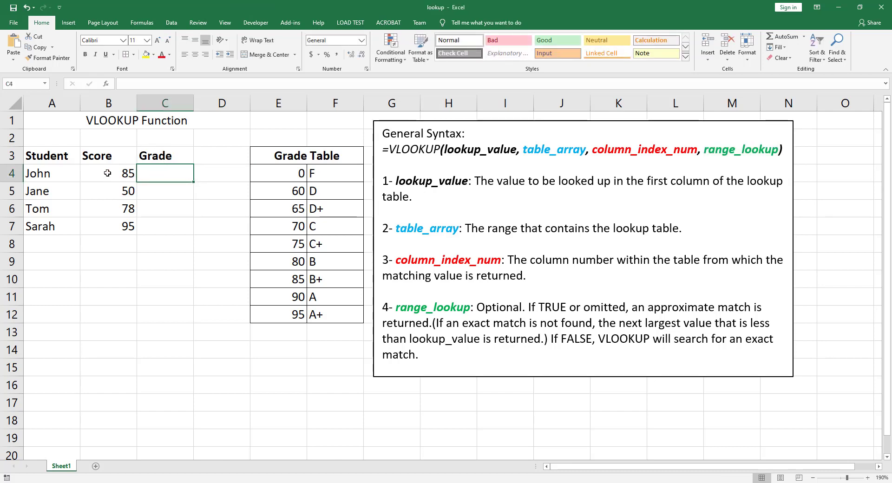
left_click_drag(107, 173, 111, 230)
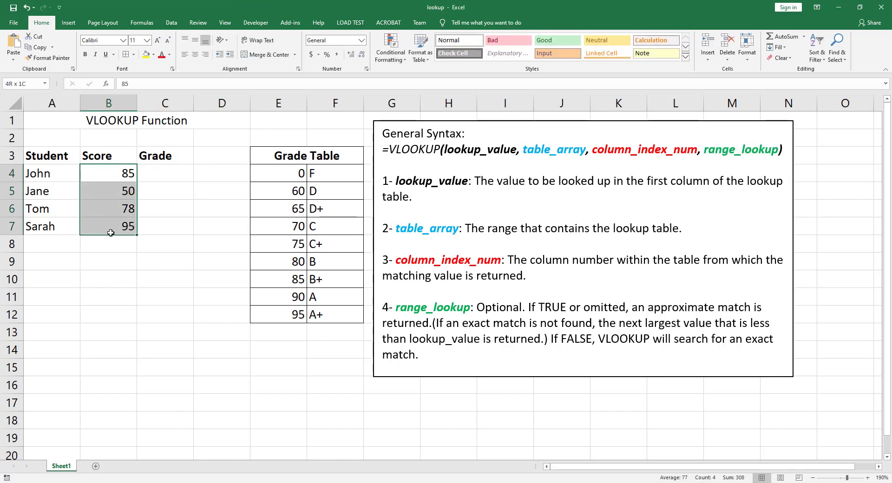
left_click(156, 175)
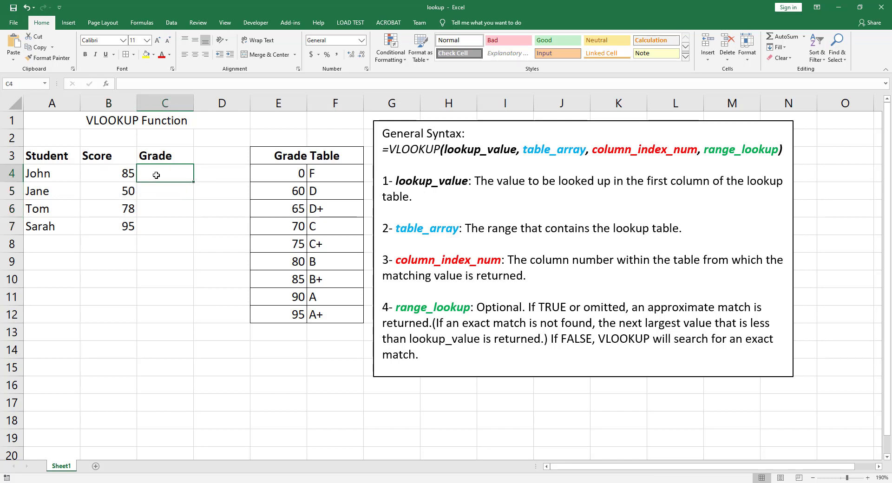
left_click_drag(275, 175, 319, 315)
left_click(290, 177)
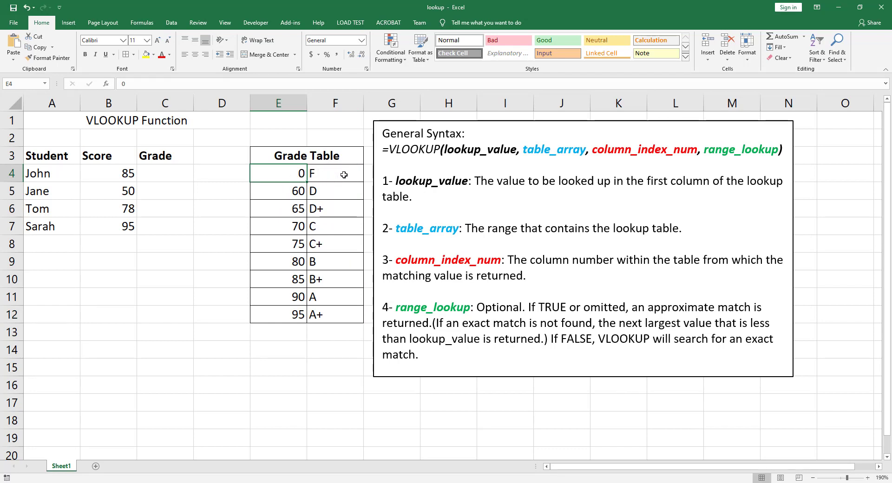
left_click(295, 193)
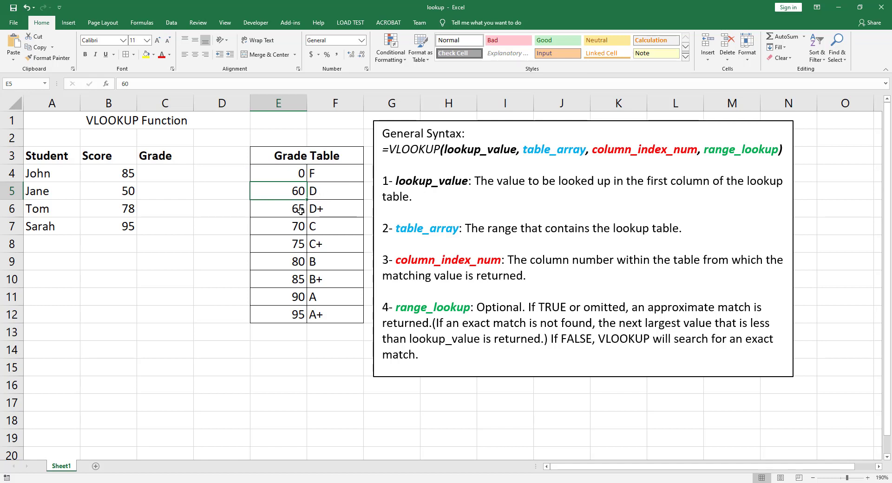
left_click(329, 193)
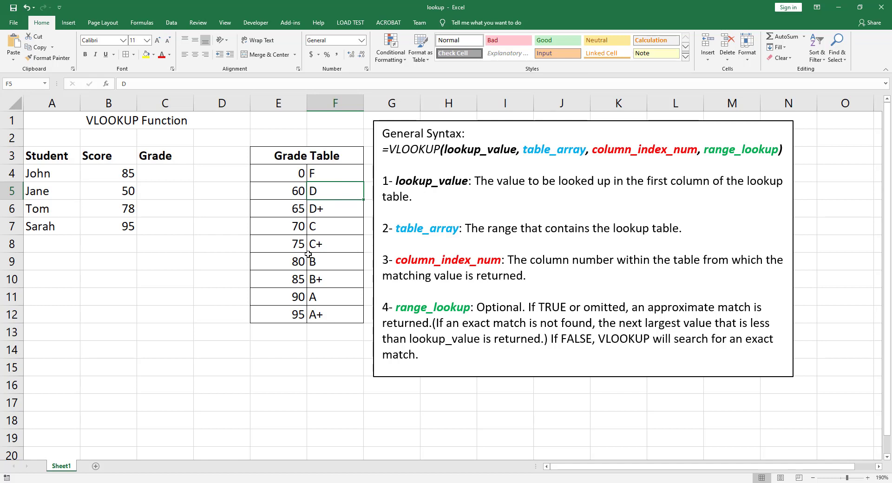
Start a VLOOKUP formula in C4 with B4 as the lookup value and E4:F12 as the table array
left_click(159, 174)
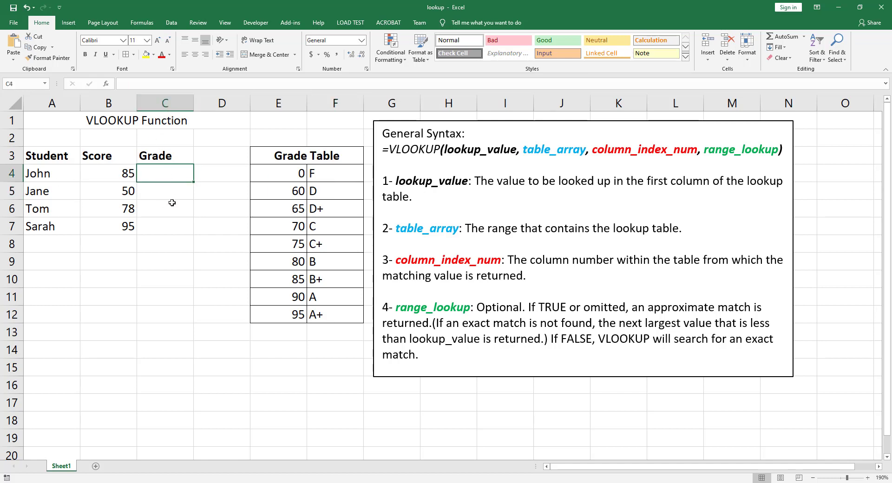
type("=")
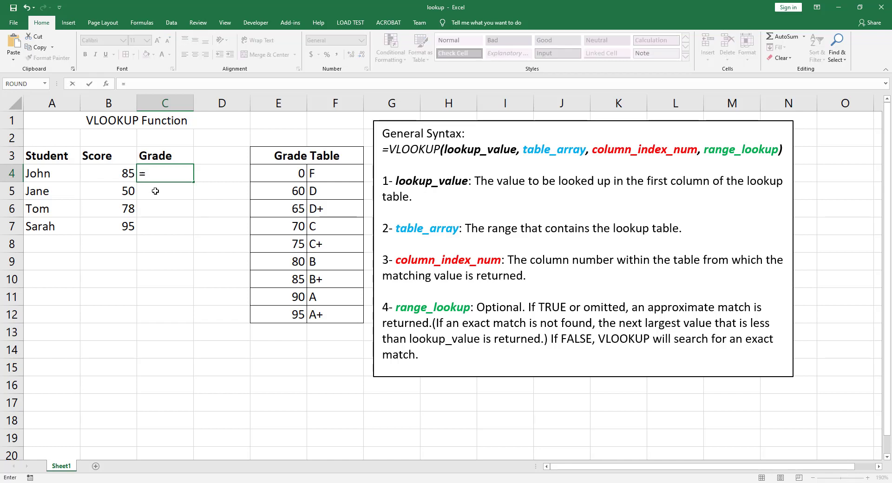
type("vlo")
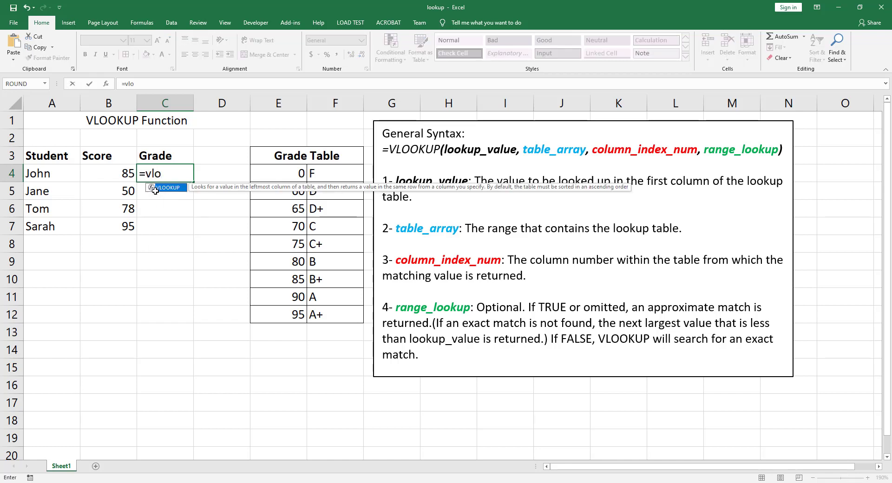
key("Tab")
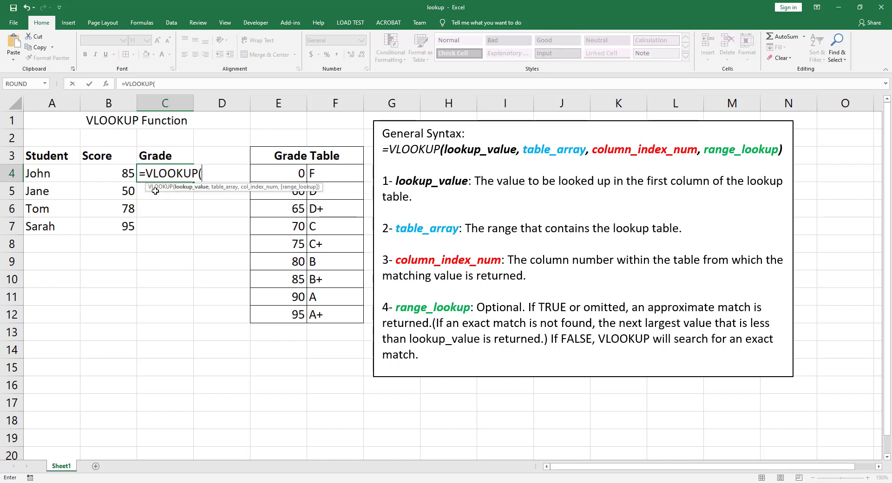
left_click(100, 180)
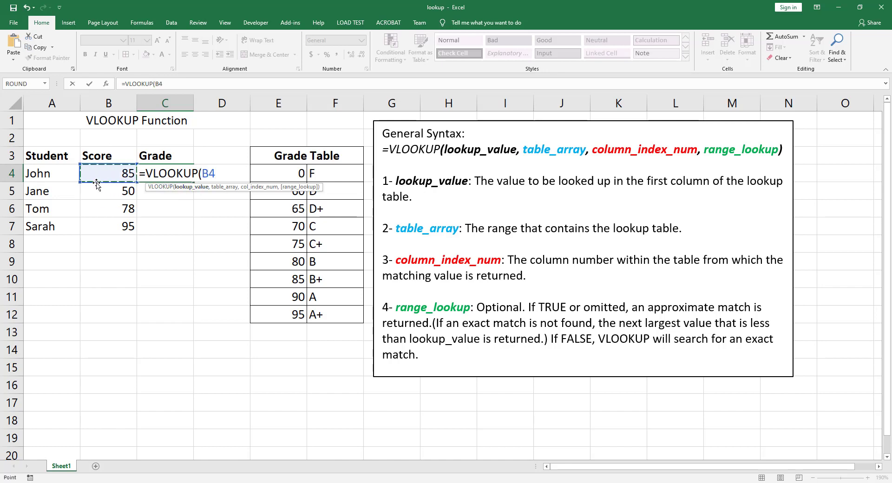
type(",")
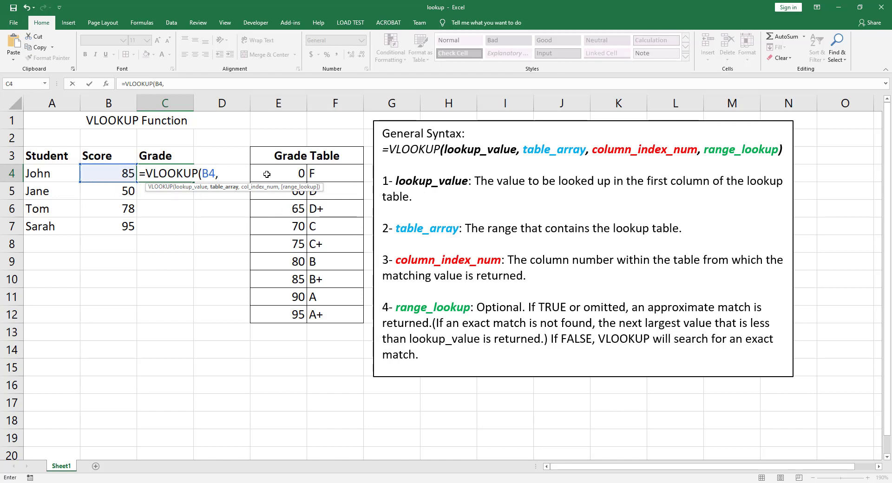
left_click_drag(264, 172, 332, 306)
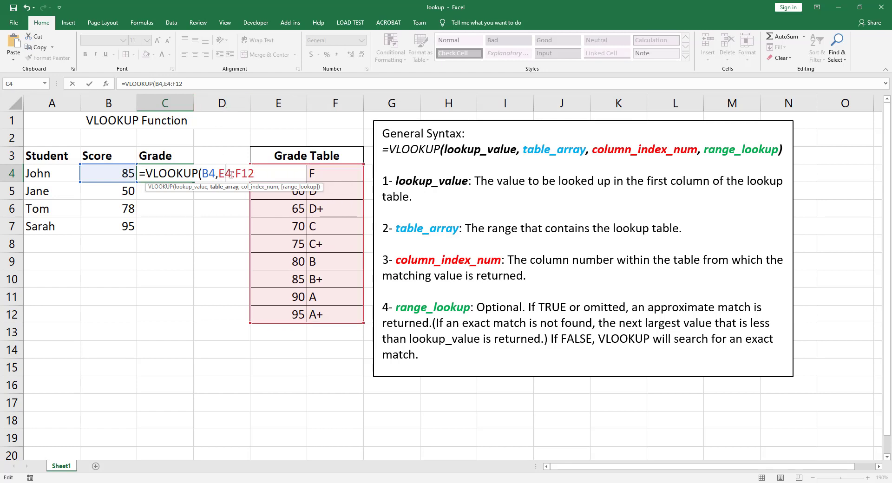
Make the formula's table range absolute as $E$4:$F$12 and complete the formula in C4 with column index 2
key("F4")
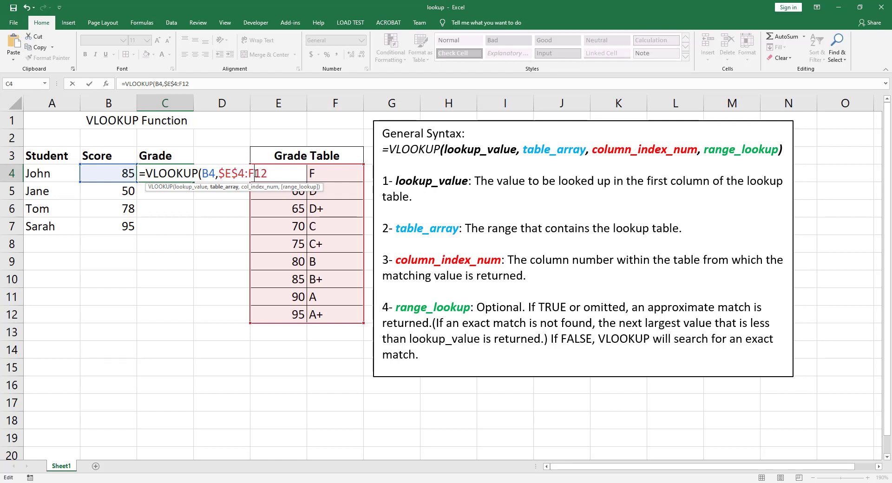
key("F4")
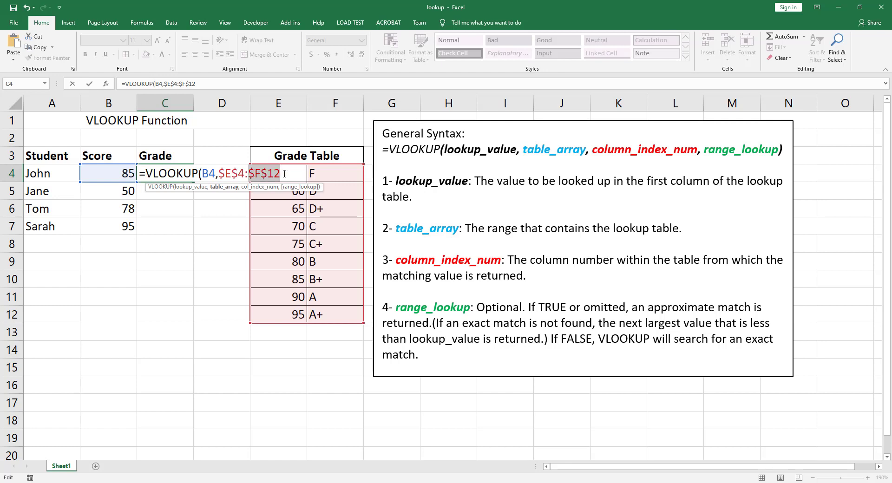
key("Right")
type(",")
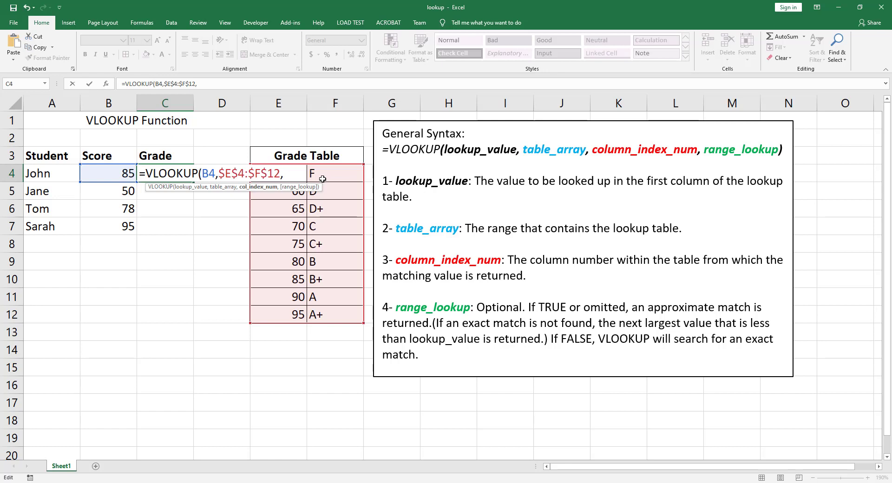
type("2)")
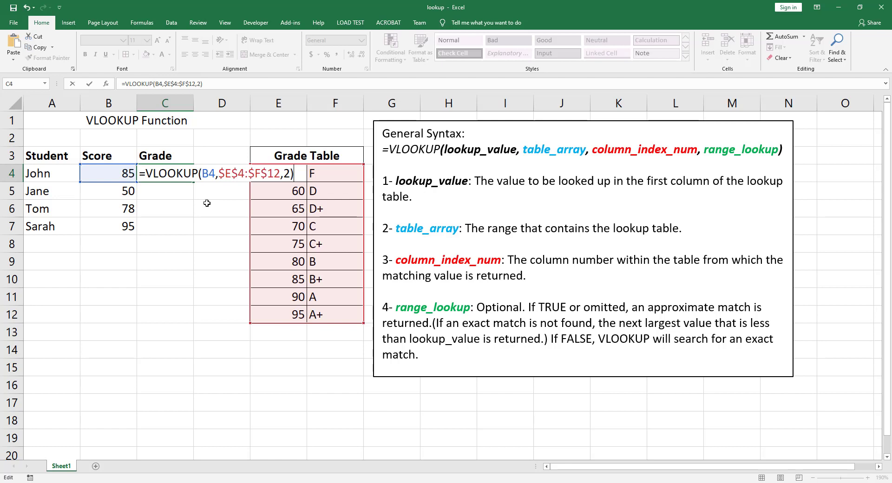
key("ctrl+Return")
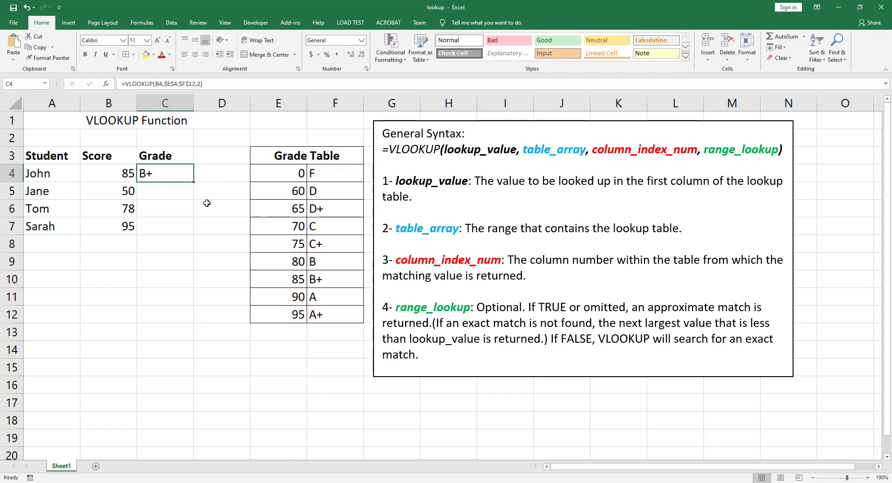
Fill the C4 formula down through C7 and inspect the lookup value and table range references in C5
double_click(194, 184)
left_click(167, 193)
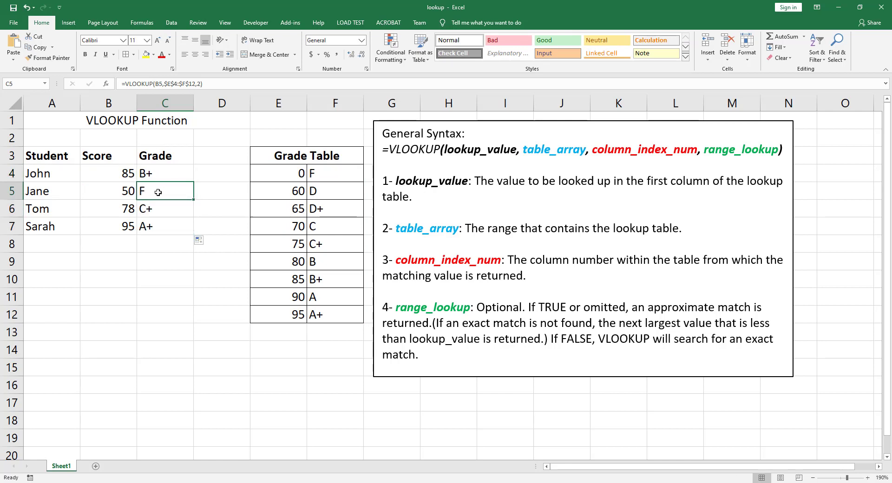
left_click(168, 83)
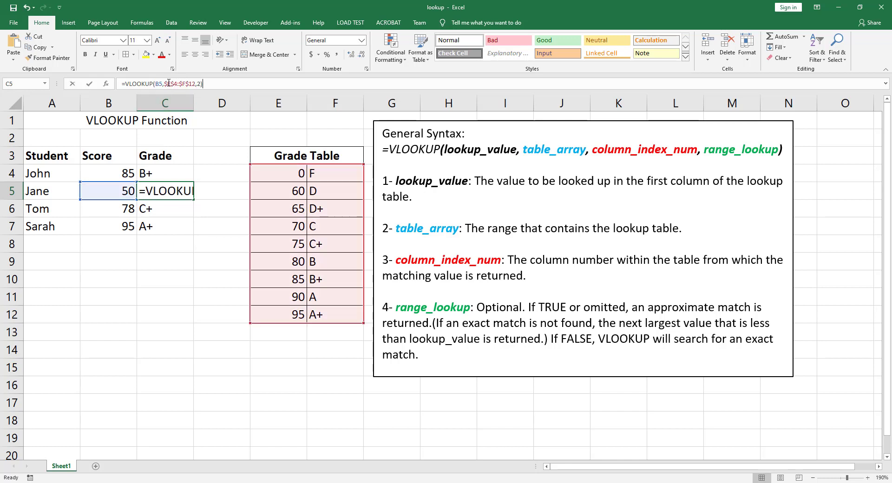
left_click(169, 83)
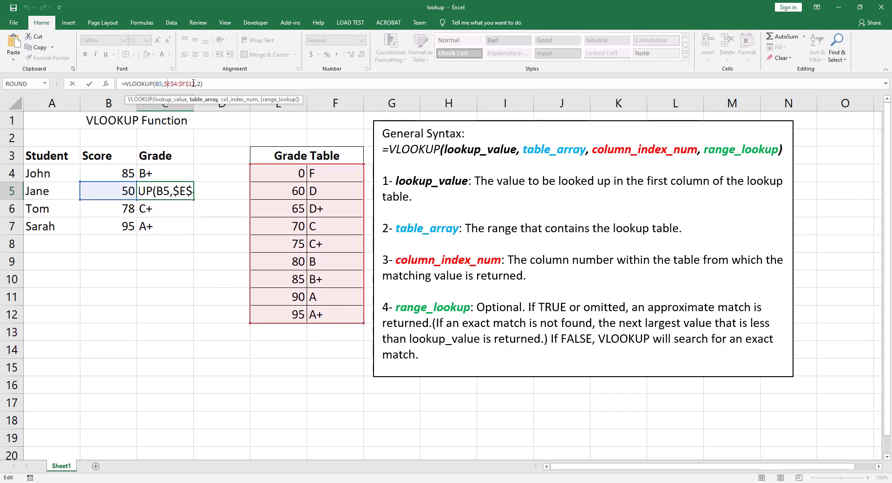
double_click(158, 84)
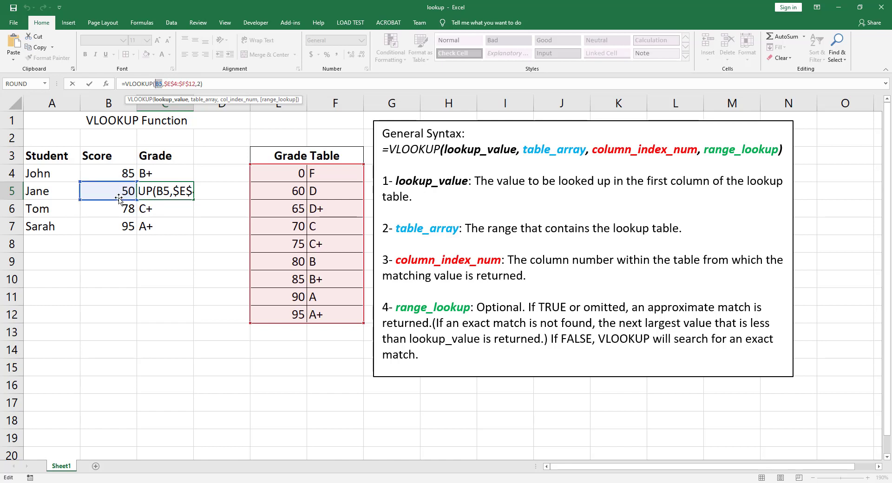
left_click(169, 85)
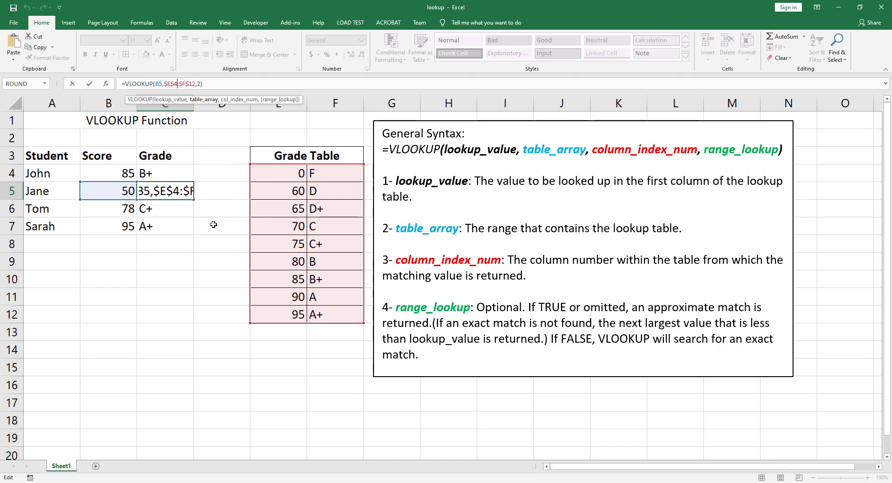
Close the C5 formula and check the score in B5 against the thresholds in E4:E12, focusing on E4, E5 and the letter grade in F4
key("ctrl+Return")
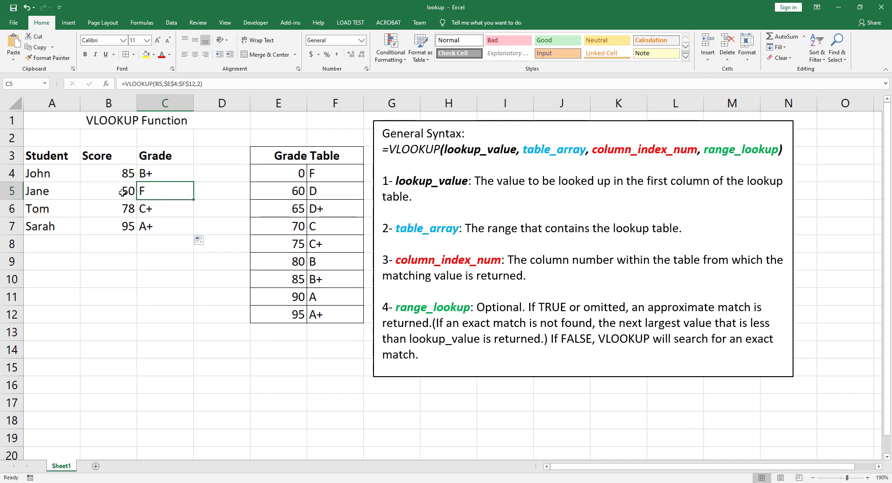
left_click(114, 192)
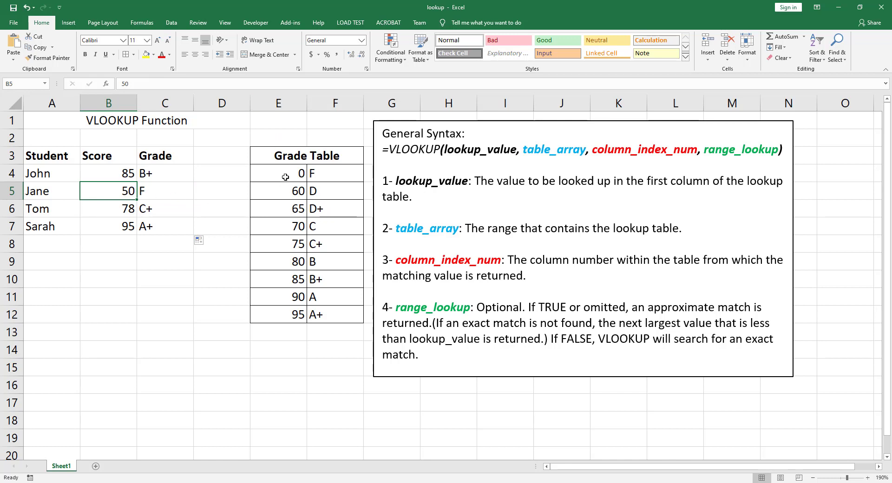
left_click_drag(286, 177, 287, 313)
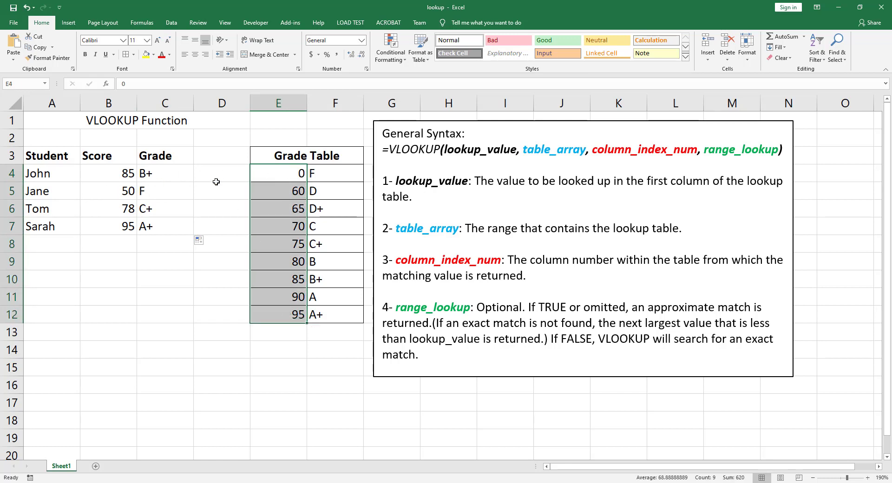
left_click(288, 175)
left_click(281, 193)
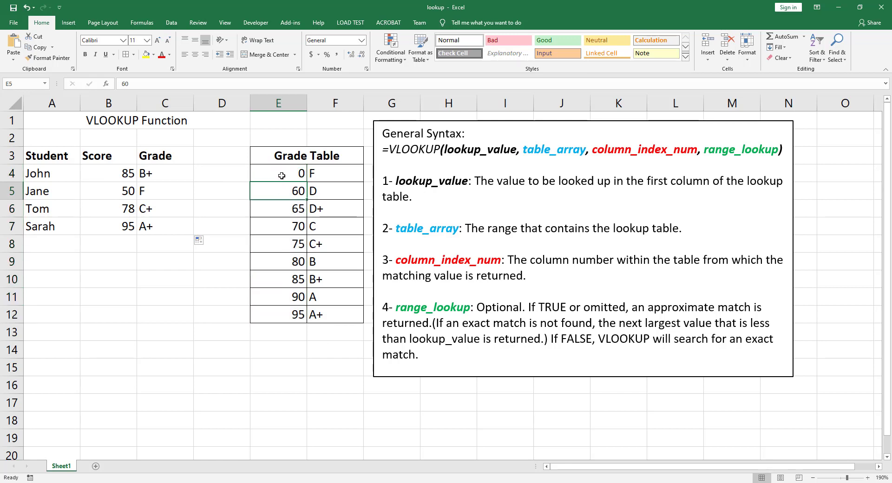
left_click(281, 176)
left_click(282, 191)
left_click(288, 175)
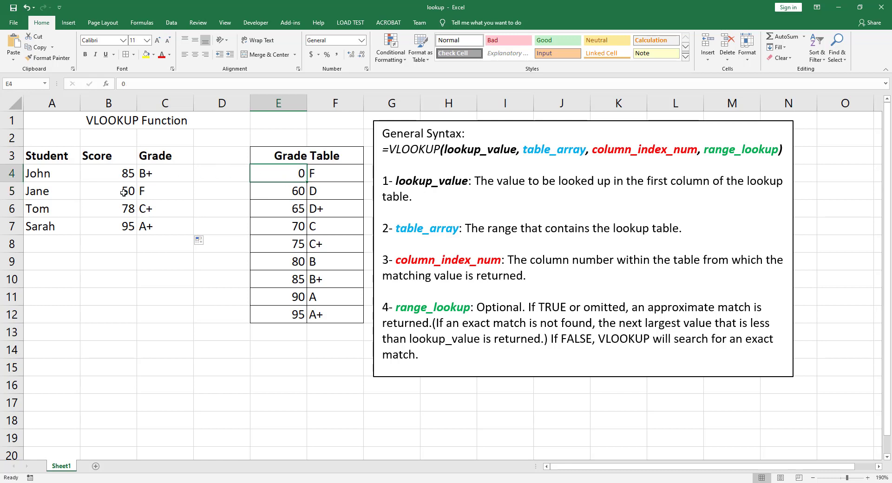
left_click(277, 190)
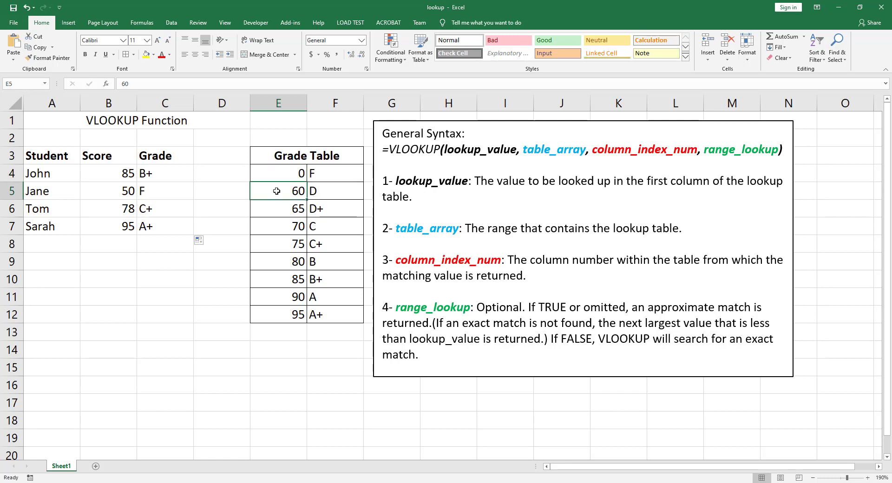
left_click(325, 176)
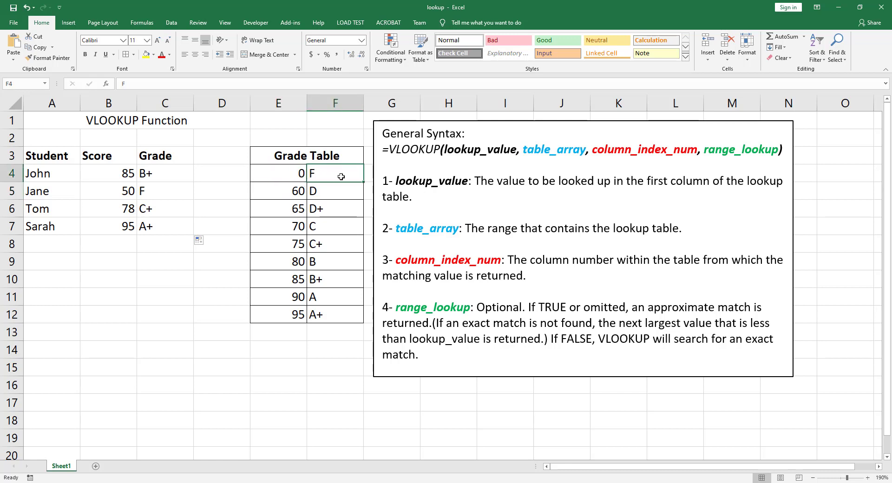